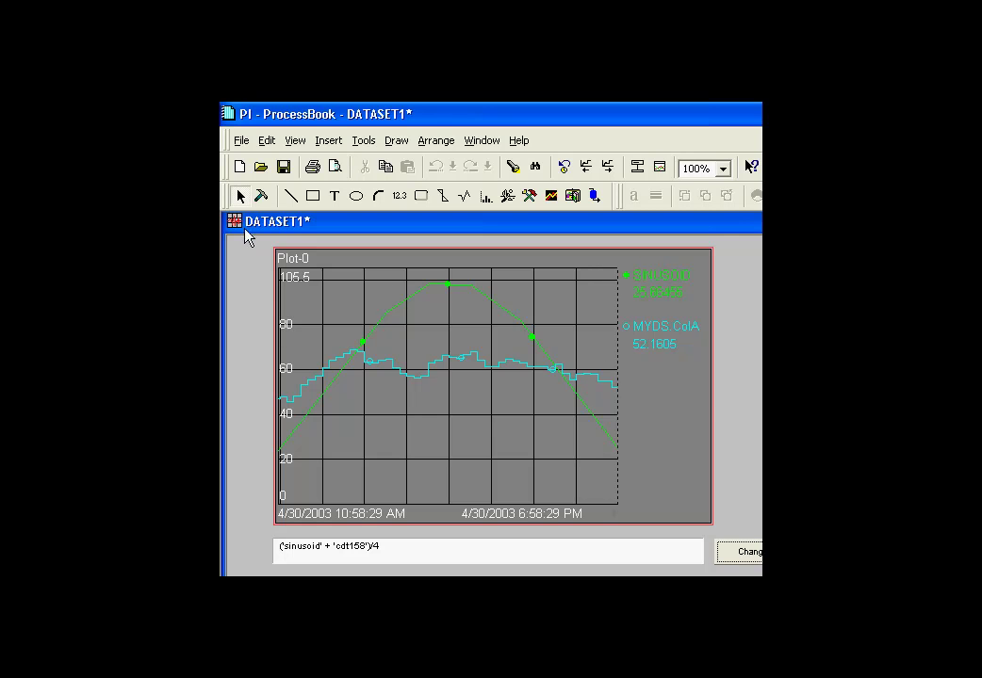
# - Leave build mode and apply the expression ('sinusoid' + 'ba:level.1')/4 from the text box
pyautogui.click(261, 197)
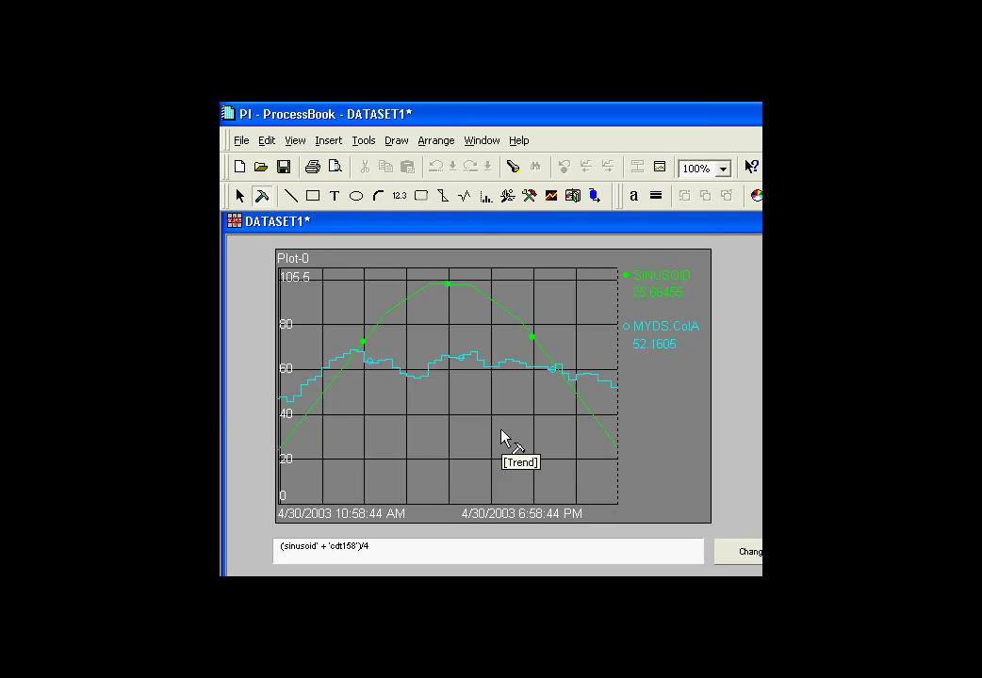
pyautogui.click(240, 196)
pyautogui.moveTo(405, 550); pyautogui.dragTo(279, 547)
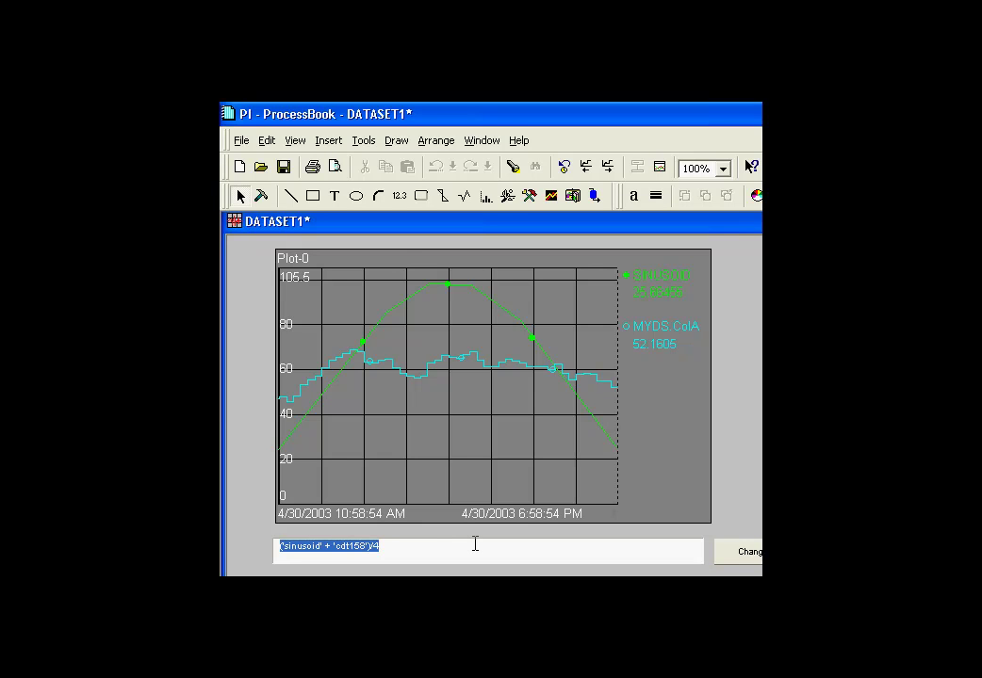
pyautogui.write('(')
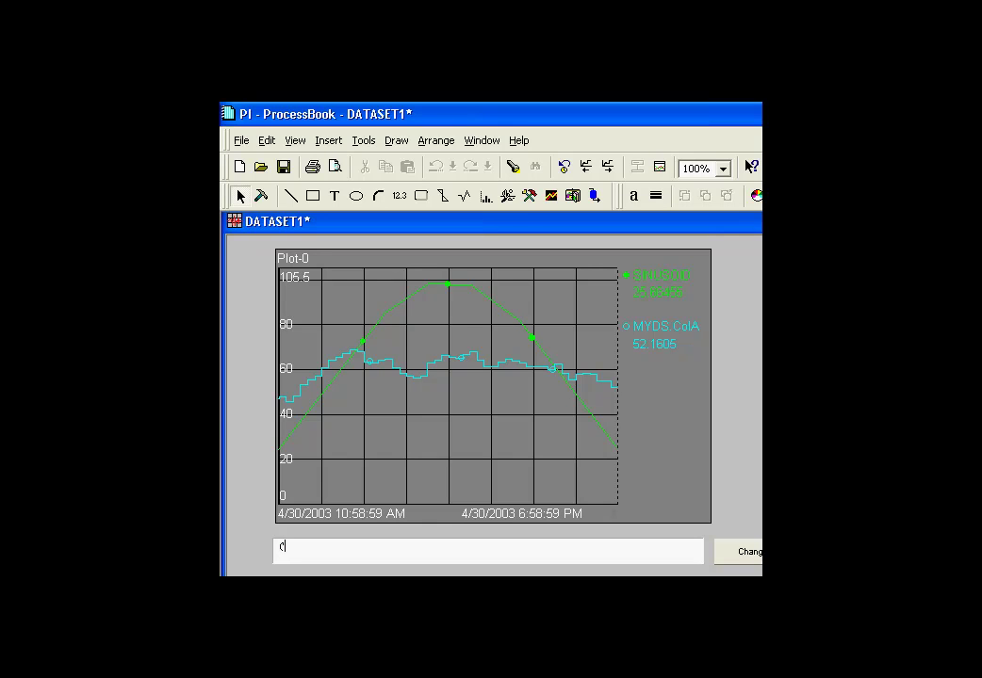
pyautogui.write("'sinusoid' + 'ba:level.1')/4")
pyautogui.press('Tab')
pyautogui.press('Return')
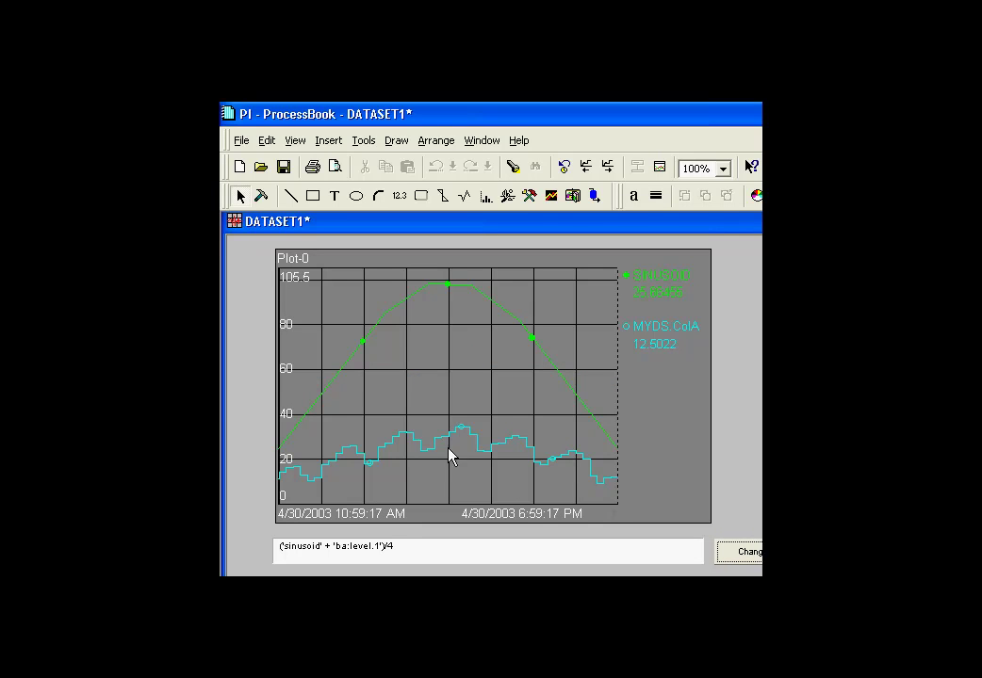
# - Change the divisor to 2 so the expression reads ('sinusoid' + 'ba:level.1')/2
pyautogui.click(401, 548)
pyautogui.press('BackSpace')
pyautogui.write('2')
pyautogui.press('Return')
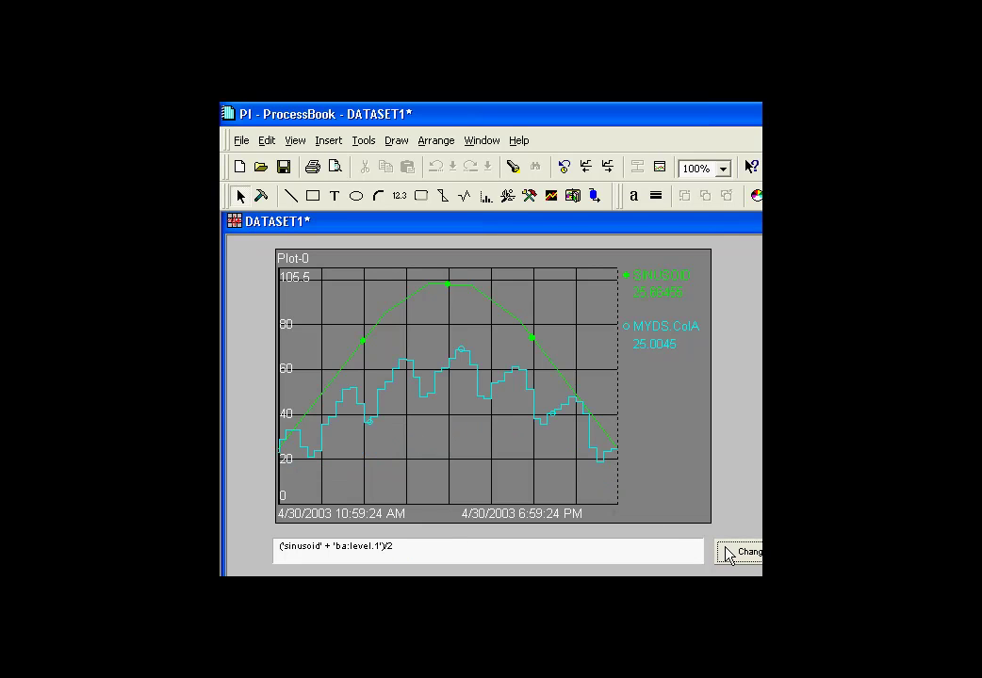
pyautogui.moveTo(408, 548); pyautogui.dragTo(245, 548)
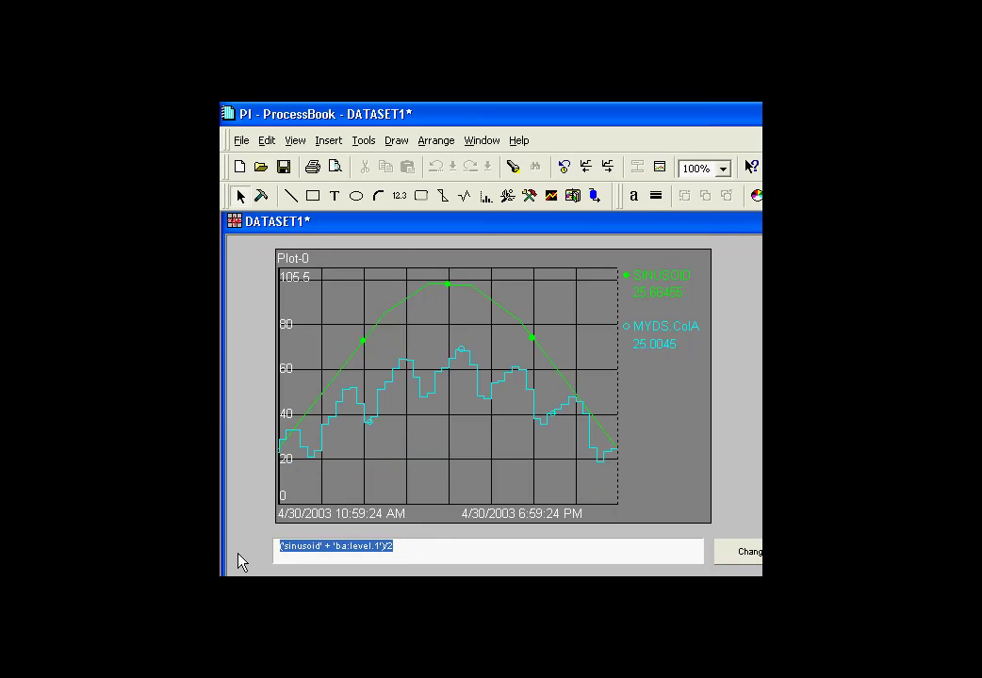
# - Apply the plain 'sinusoid' expression, then enter build mode and open the trend's Define Trend dialog
pyautogui.write("'")
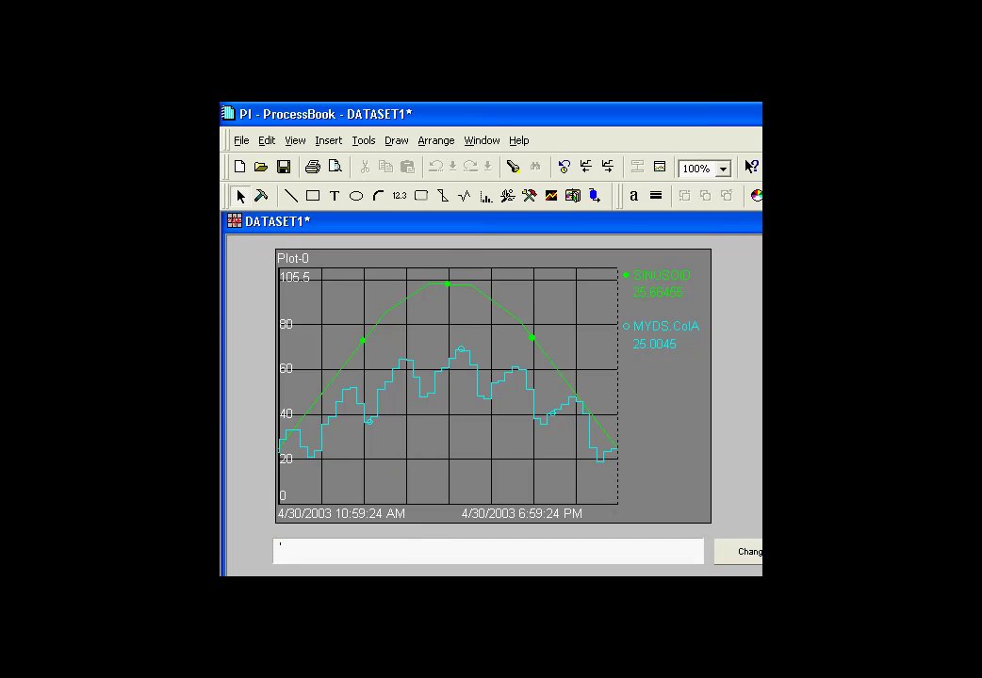
pyautogui.write('sinusoid')
pyautogui.click(727, 553)
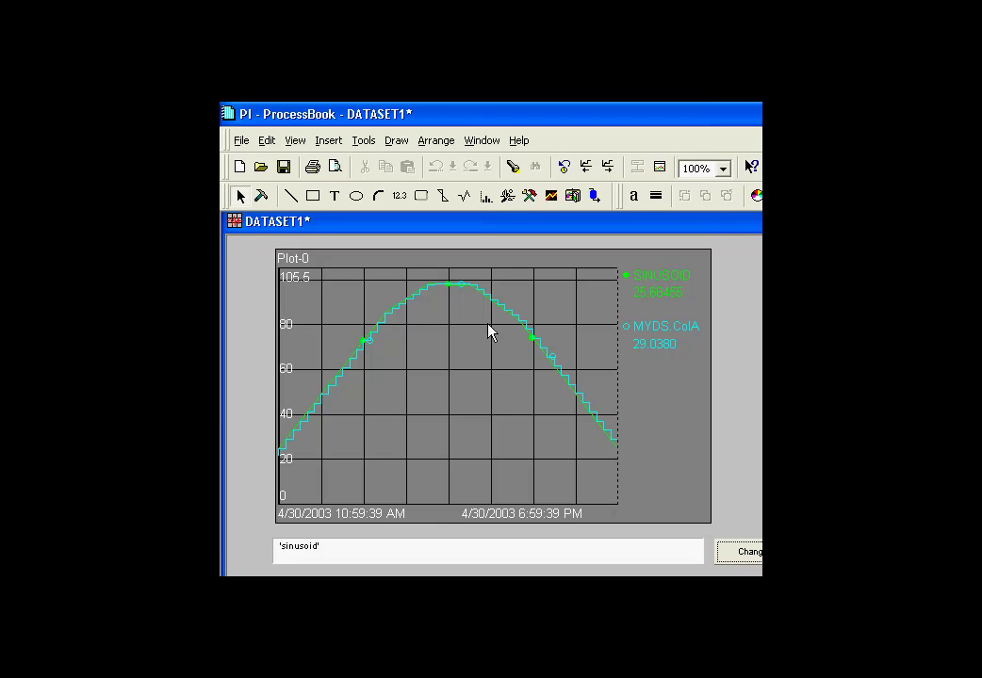
pyautogui.click(260, 196)
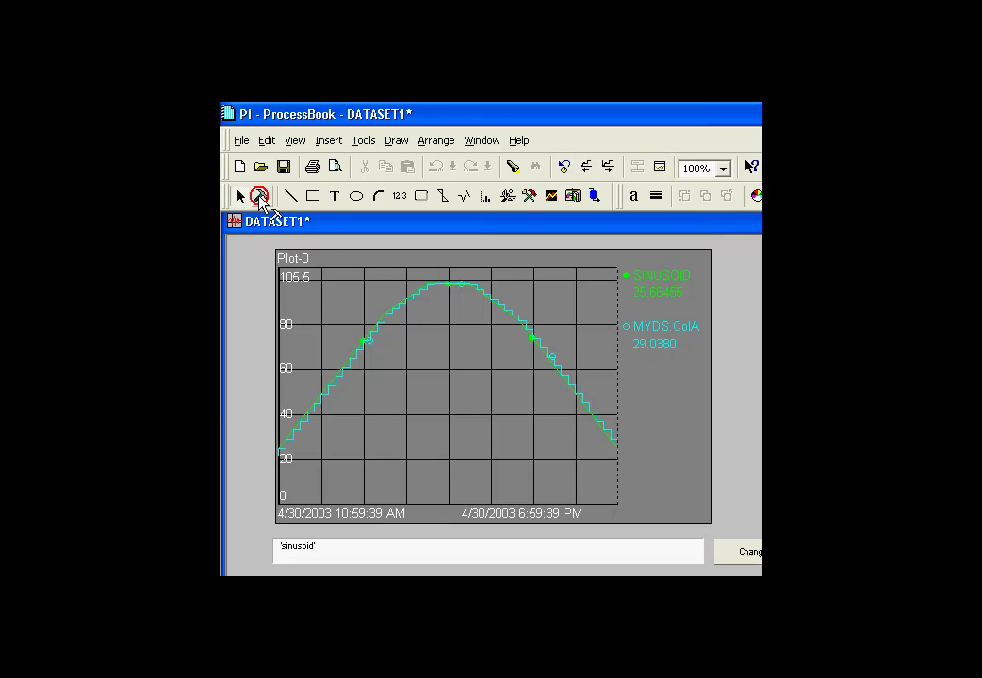
pyautogui.doubleClick(481, 405)
# - Select the MYDS.ColA trace and inspect the MYDS dataset's 'sinusoid' expression under Data Sets
pyautogui.click(450, 303)
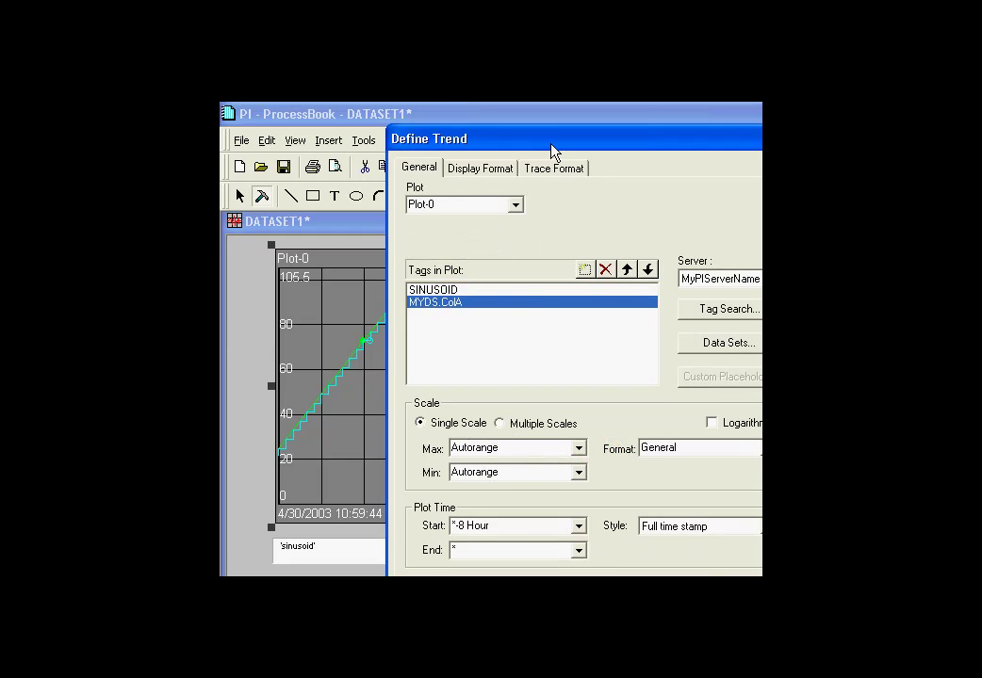
pyautogui.moveTo(552, 146); pyautogui.dragTo(449, 135)
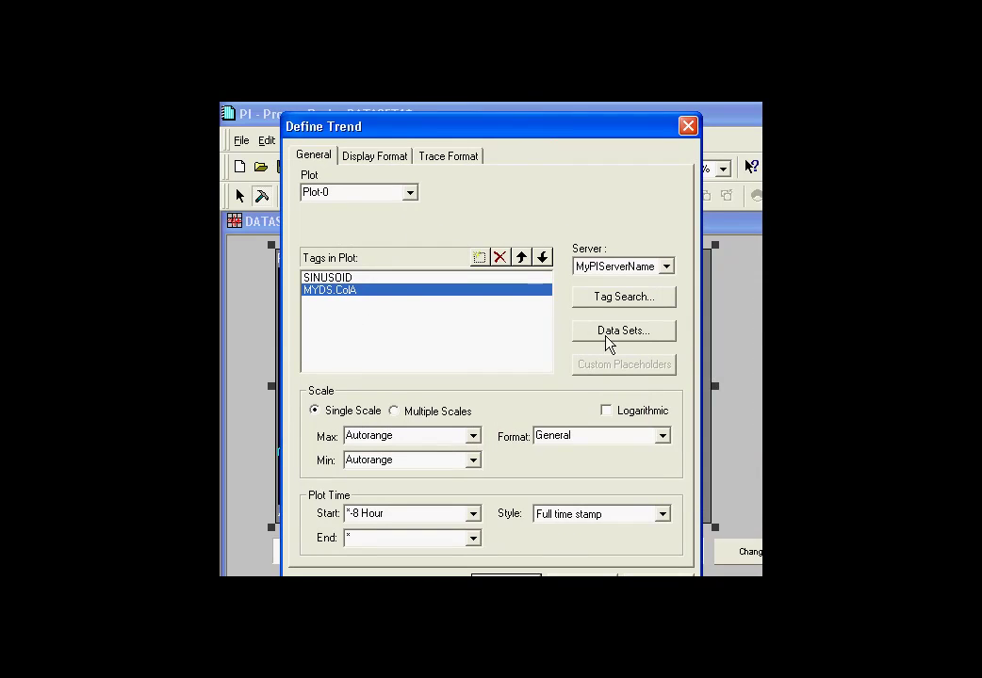
pyautogui.click(608, 341)
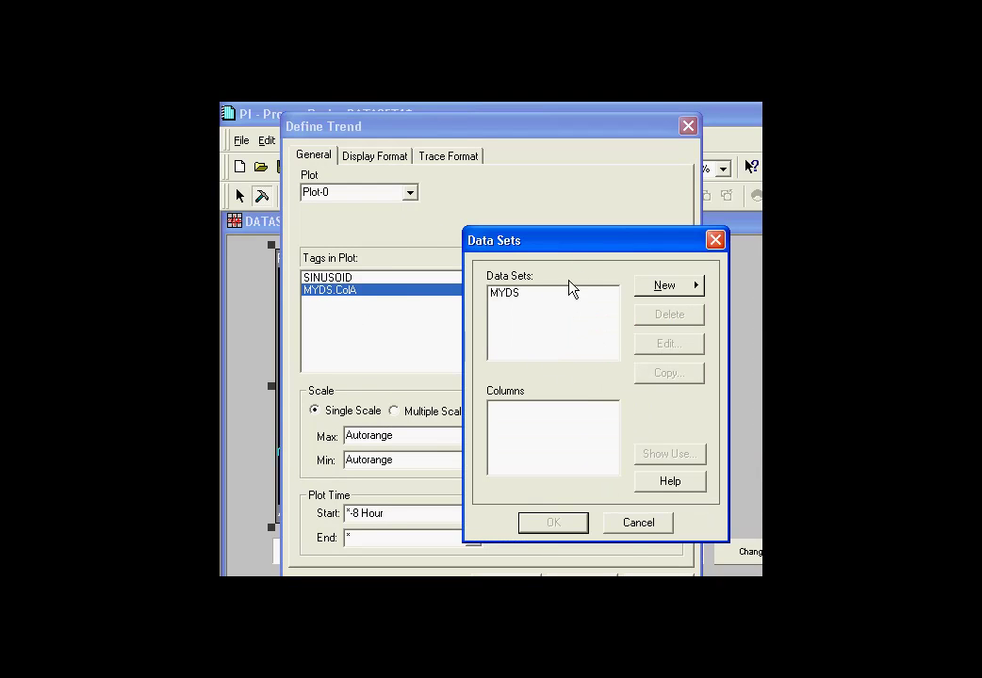
pyautogui.click(670, 288)
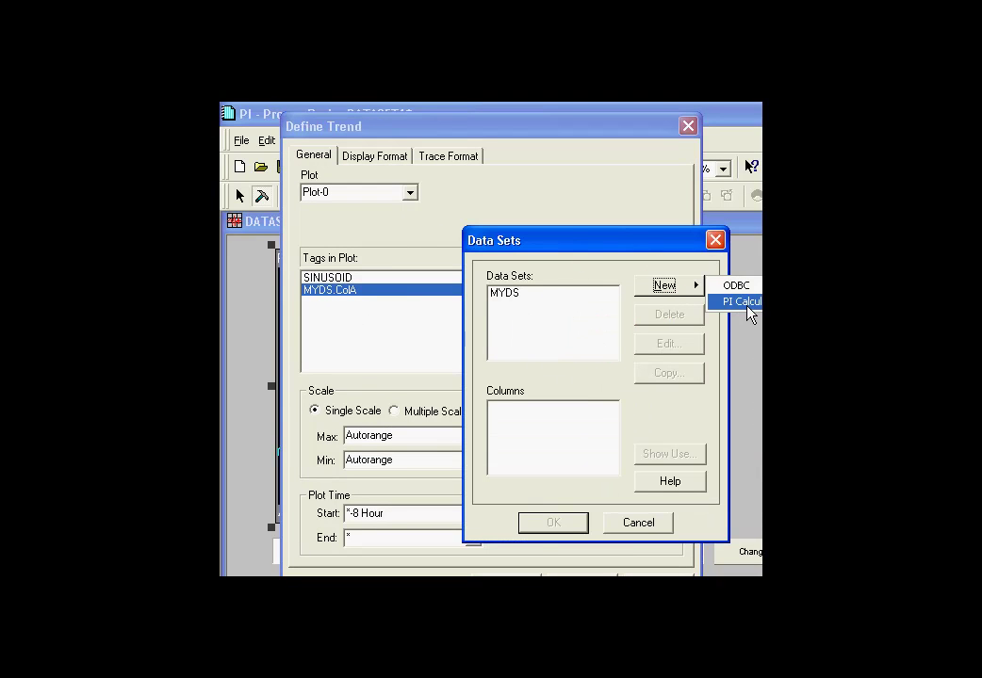
pyautogui.click(515, 311)
pyautogui.click(506, 294)
pyautogui.click(669, 345)
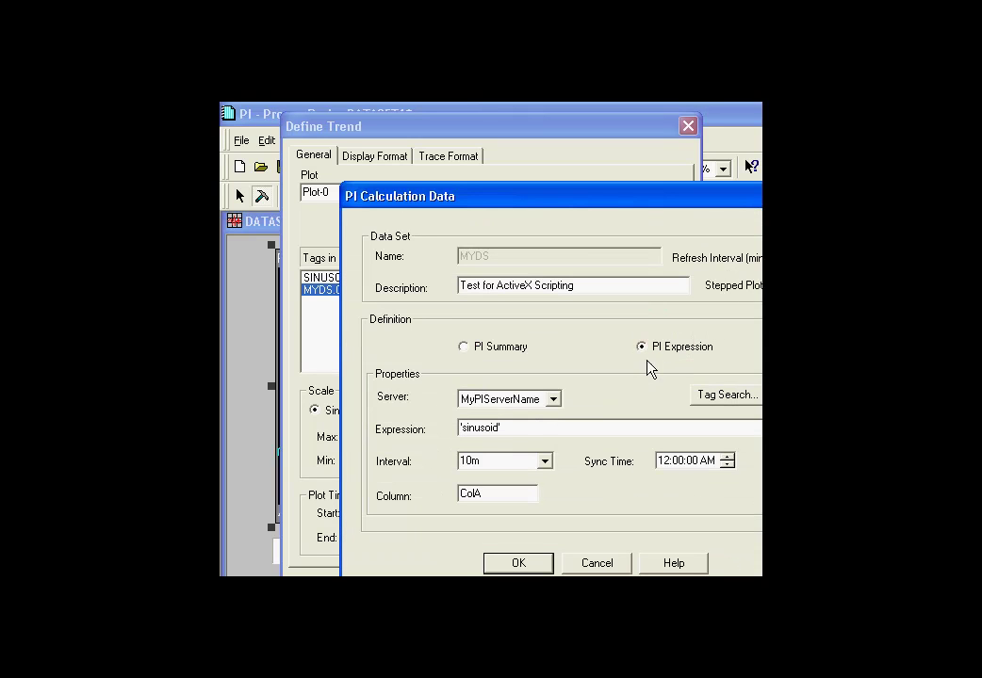
pyautogui.moveTo(520, 428); pyautogui.dragTo(431, 433)
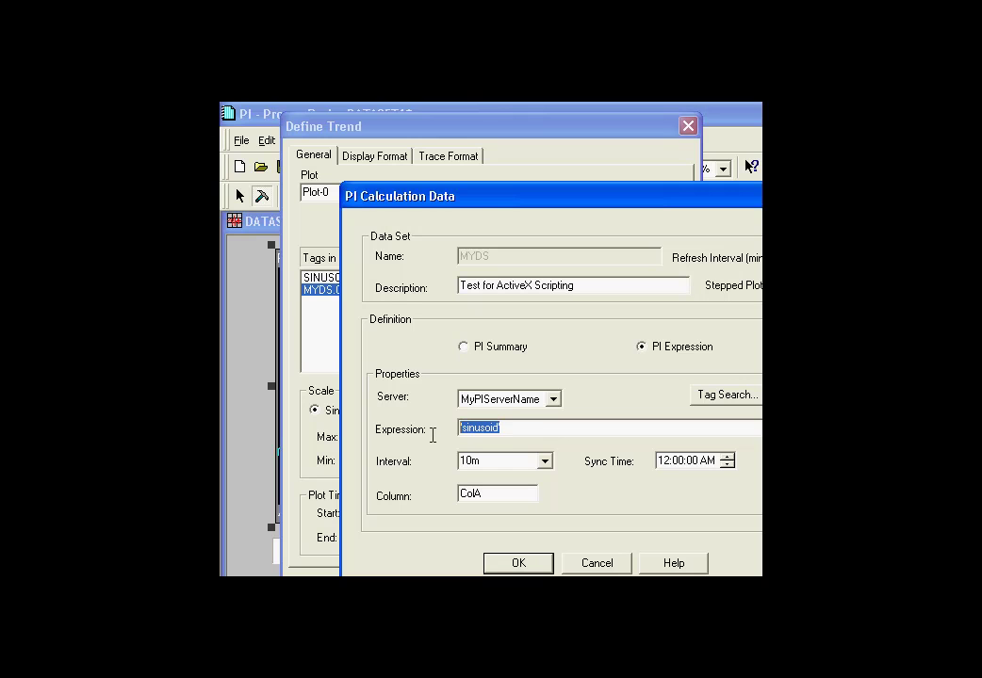
pyautogui.click(597, 563)
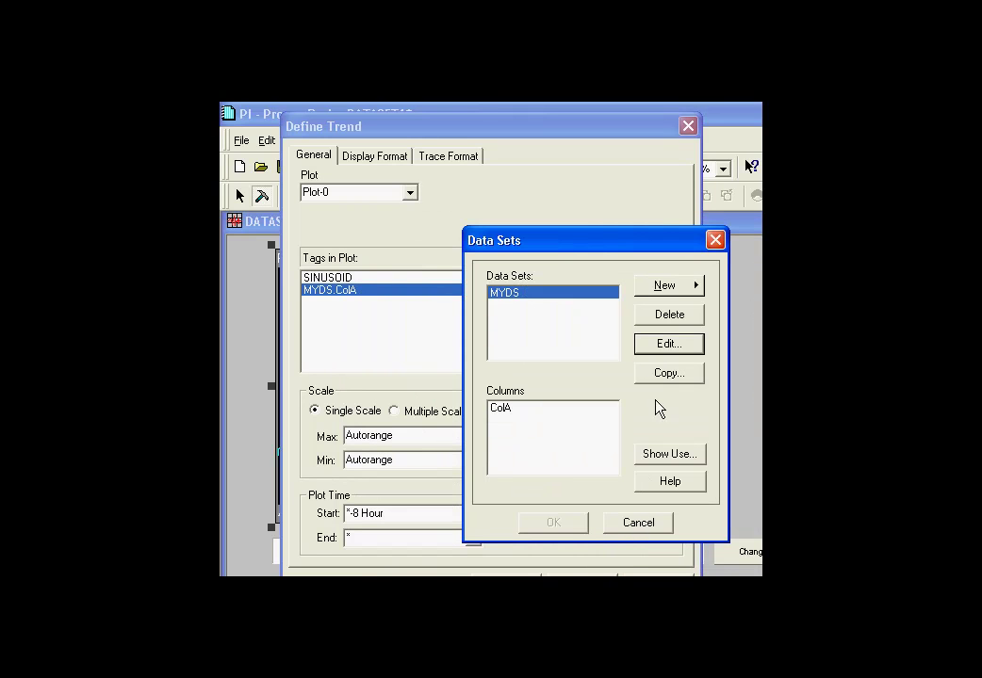
# - Review the MYDS 'sinusoid' expression once more, then cancel out and close Define Trend
pyautogui.click(668, 346)
pyautogui.moveTo(511, 430); pyautogui.dragTo(438, 428)
pyautogui.click(519, 429)
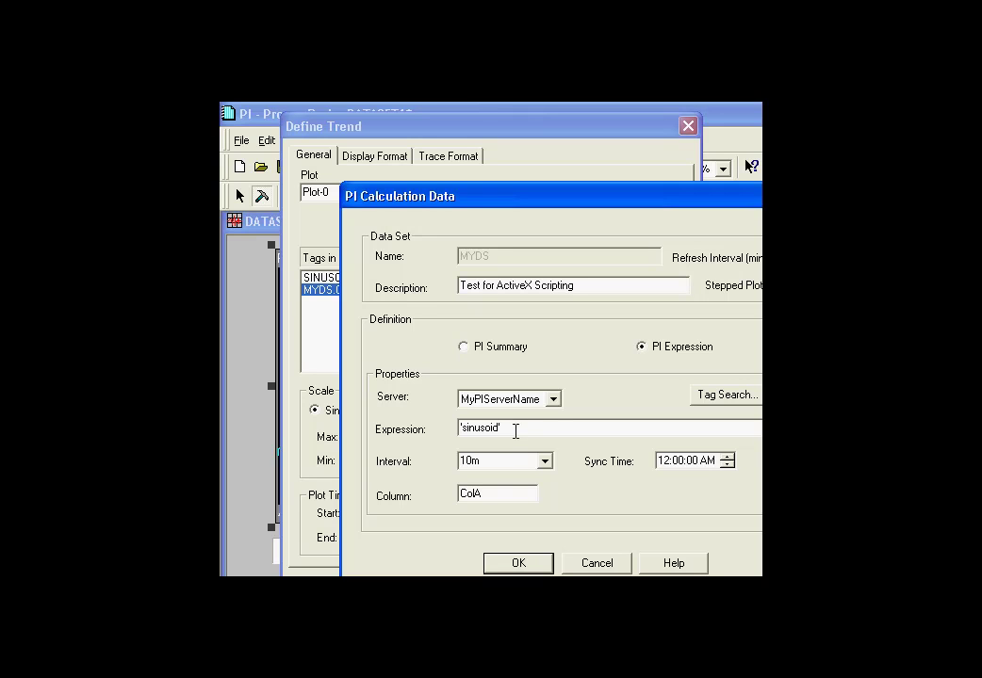
pyautogui.moveTo(515, 431); pyautogui.dragTo(438, 430)
pyautogui.click(598, 564)
pyautogui.click(625, 525)
pyautogui.press('Return')
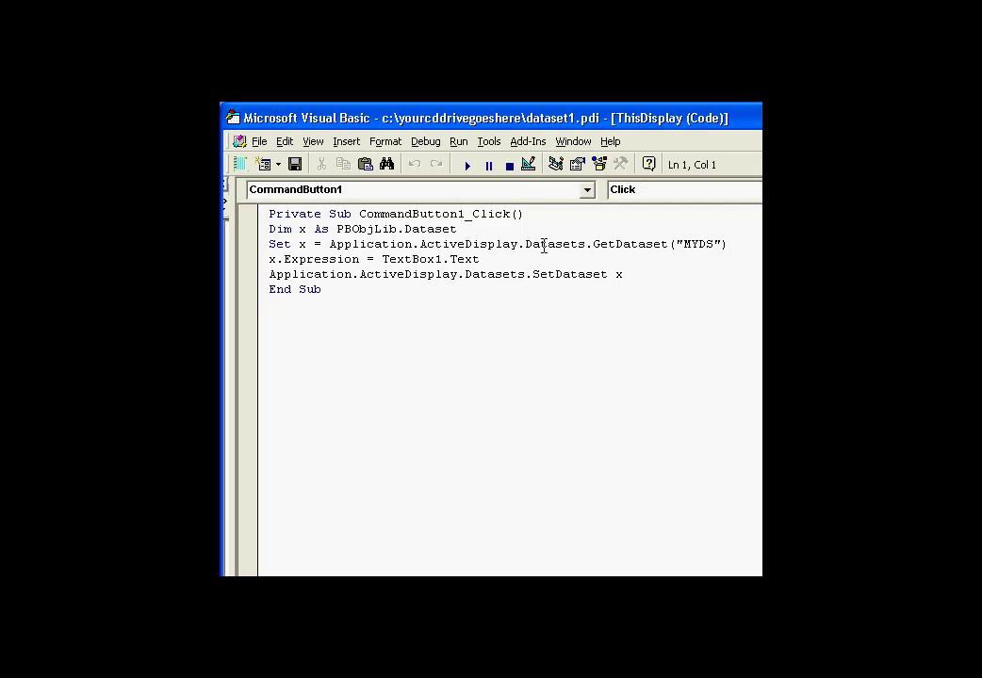
# - Highlight GetDataset, "MYDS", the variable x and the Dataset type in CommandButton1_Click
pyautogui.moveTo(585, 244); pyautogui.dragTo(719, 245)
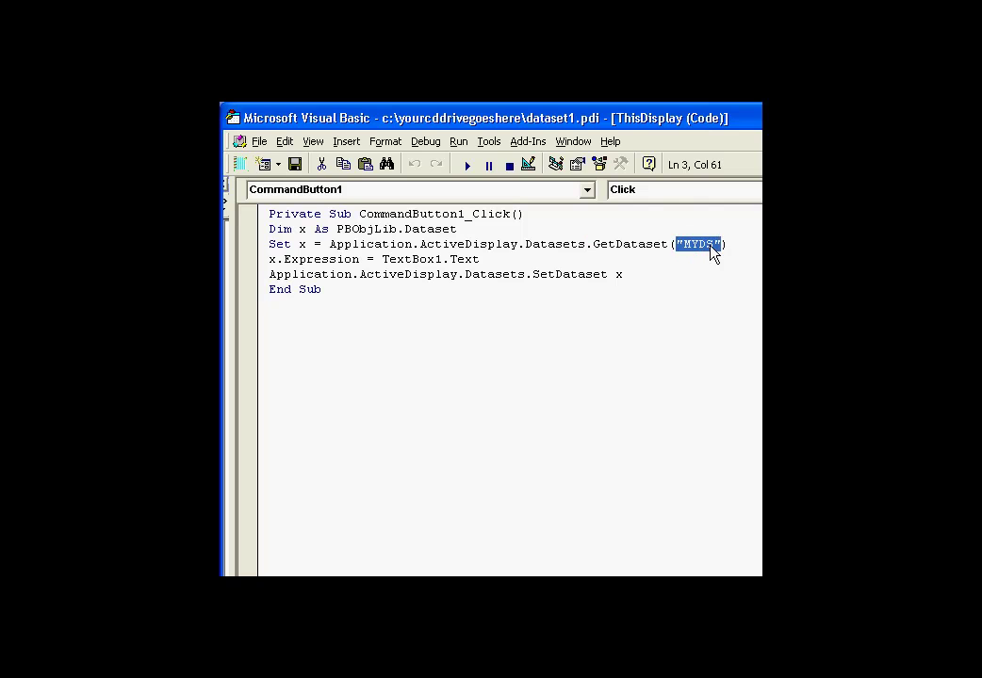
pyautogui.click(718, 244)
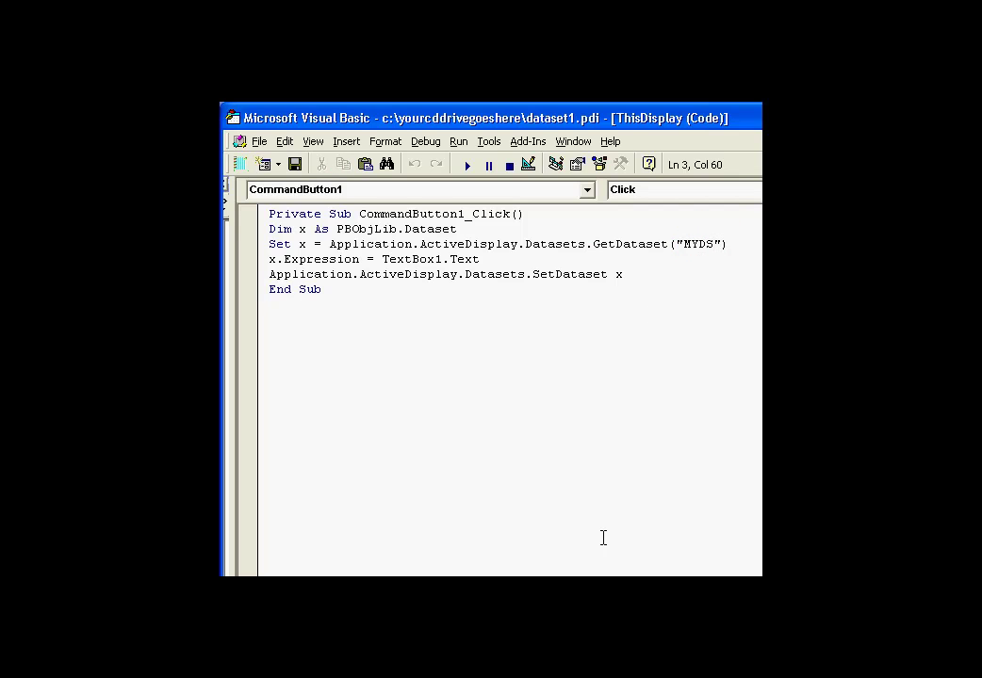
pyautogui.moveTo(678, 244); pyautogui.dragTo(722, 238)
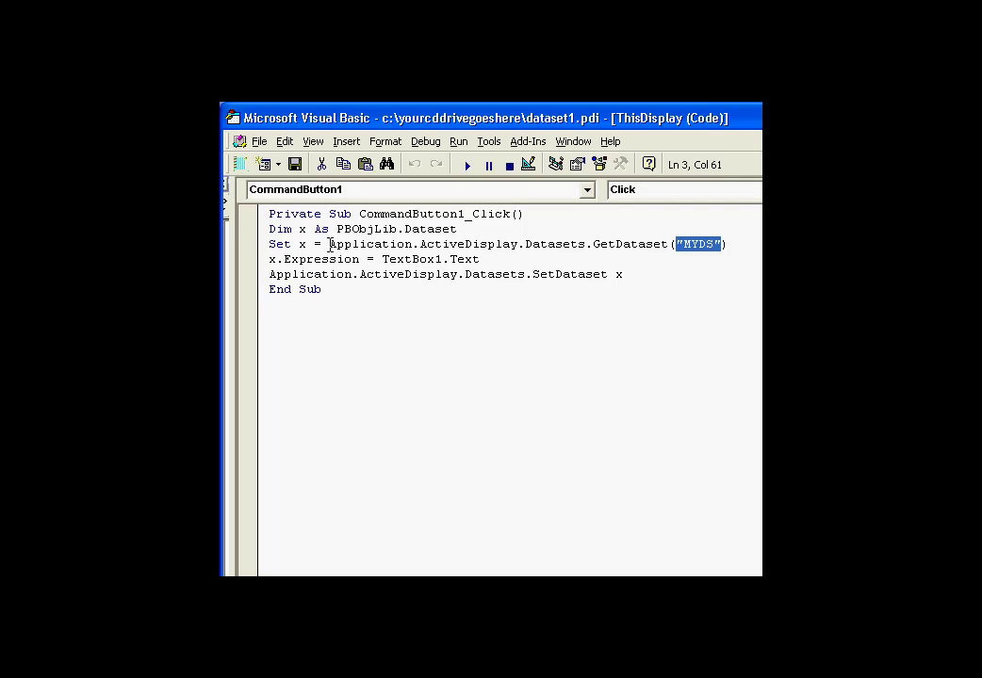
pyautogui.moveTo(299, 245); pyautogui.dragTo(305, 244)
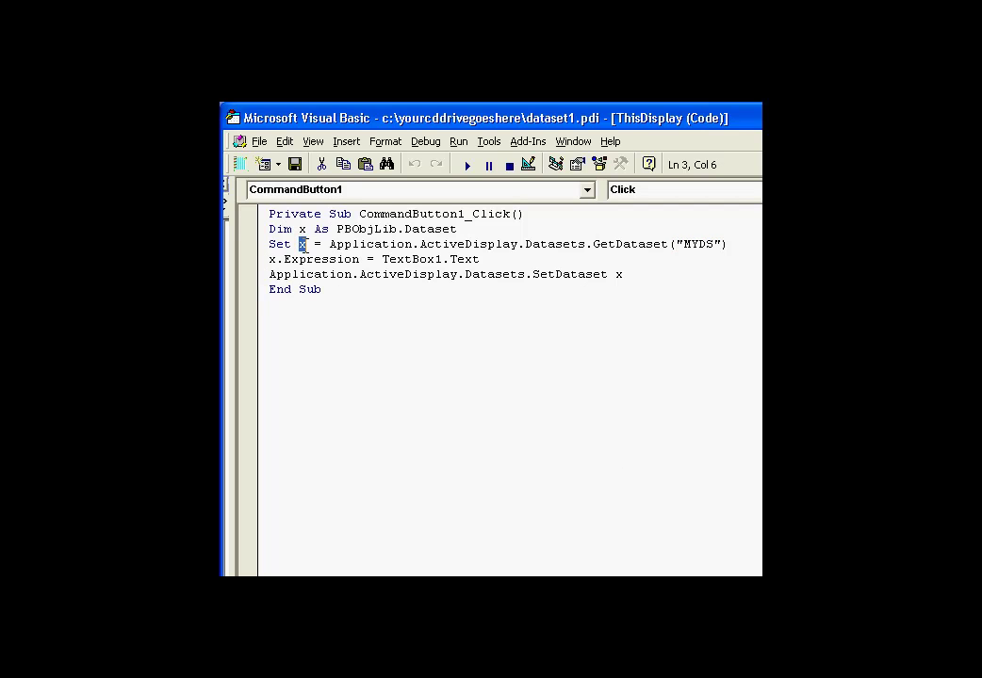
pyautogui.click(398, 229)
pyautogui.moveTo(398, 229); pyautogui.dragTo(459, 229)
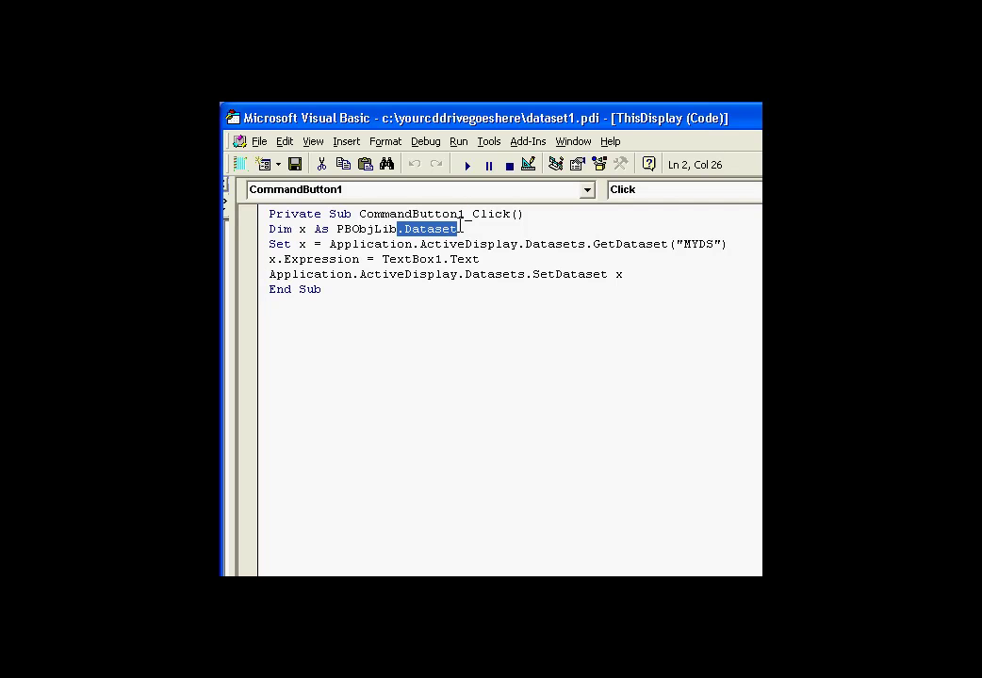
pyautogui.doubleClick(302, 245)
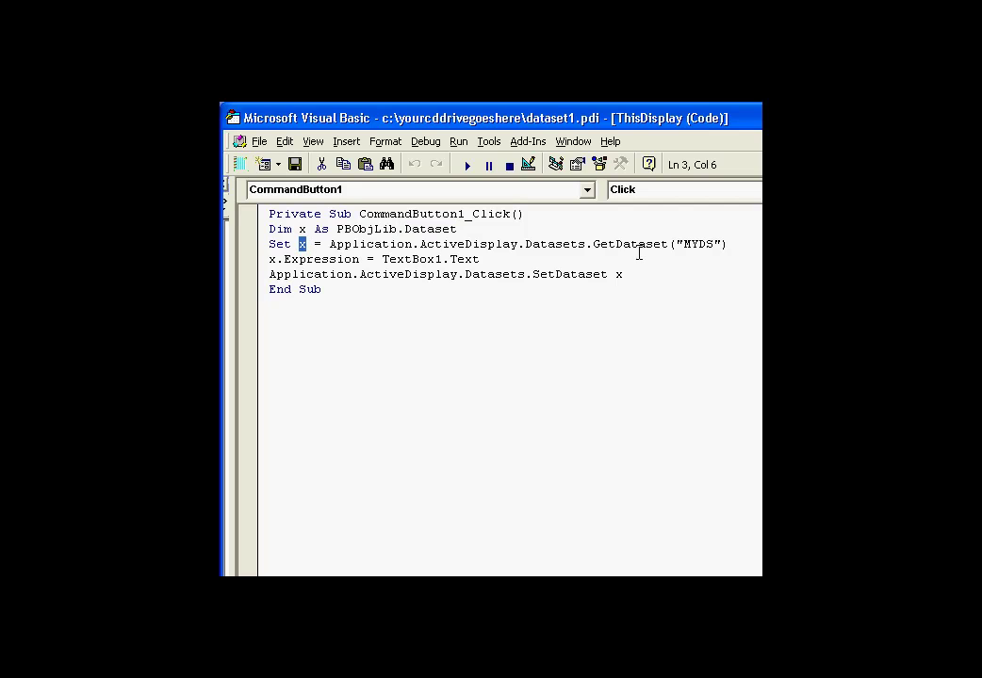
pyautogui.click(283, 259)
pyautogui.press('BackSpace')
pyautogui.write('.')
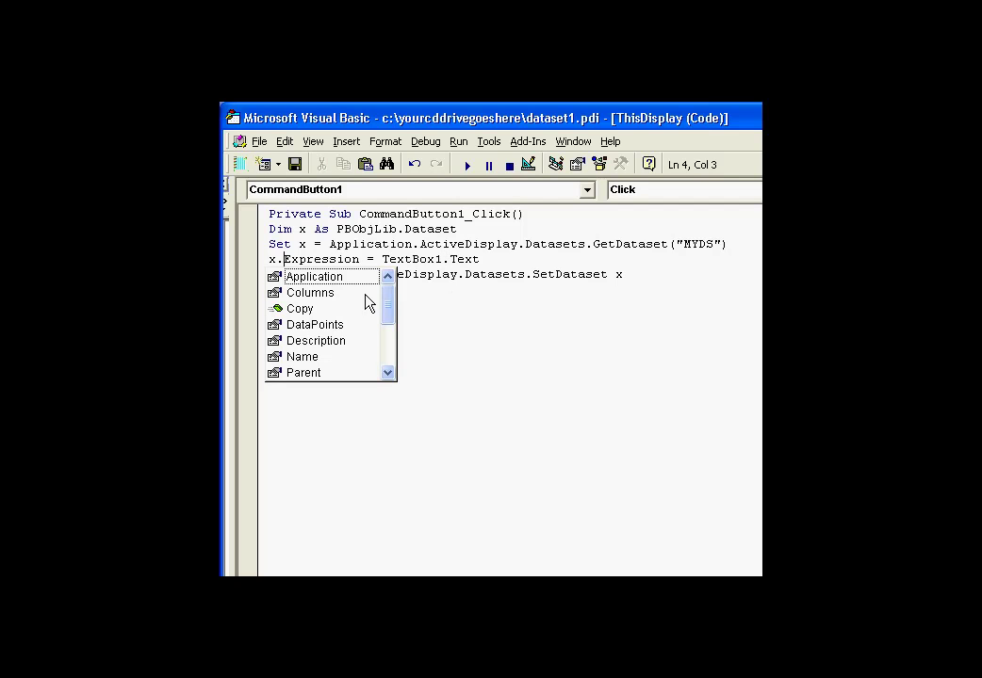
pyautogui.moveTo(392, 314); pyautogui.dragTo(388, 350)
pyautogui.click(359, 258)
pyautogui.moveTo(388, 331)
pyautogui.mouseDown()
pyautogui.moveTo(390, 292)
pyautogui.moveTo(391, 320)
pyautogui.mouseUp()
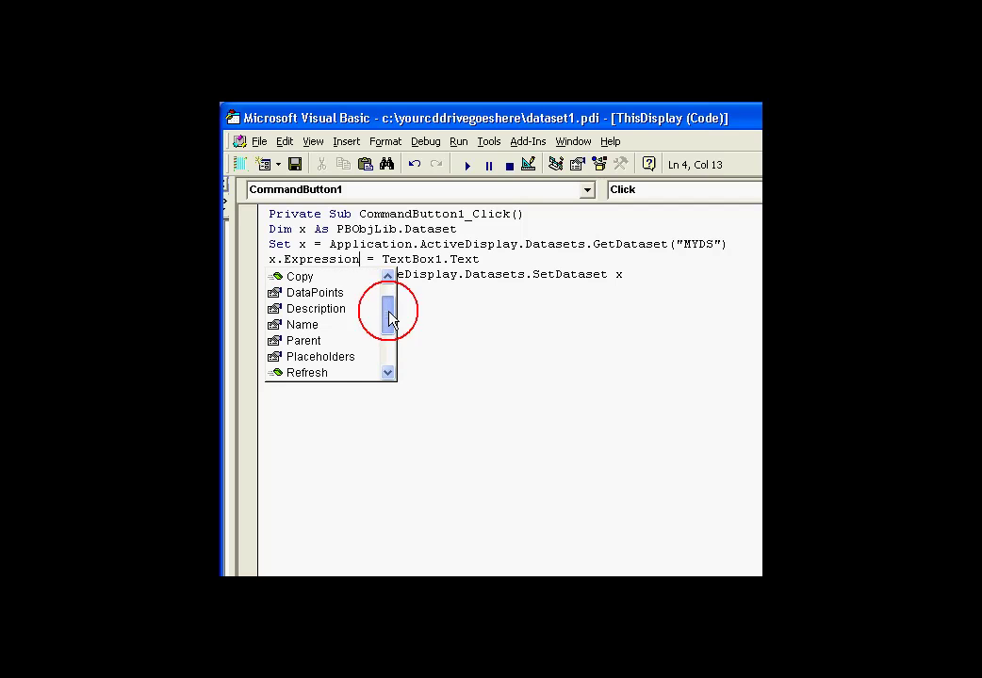
pyautogui.click(365, 260)
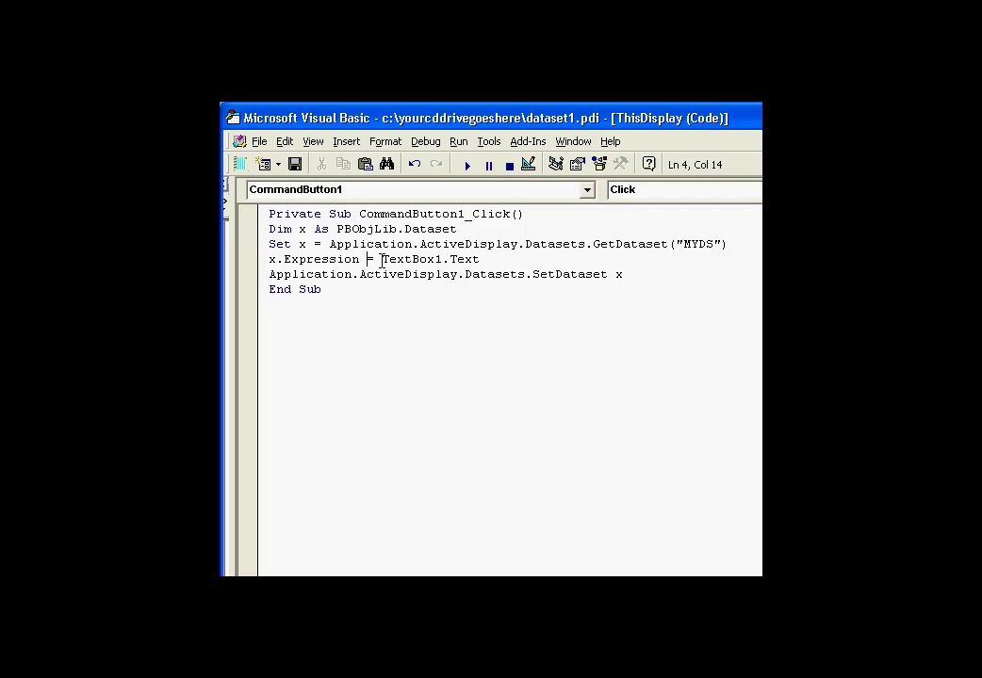
pyautogui.moveTo(382, 259); pyautogui.dragTo(491, 263)
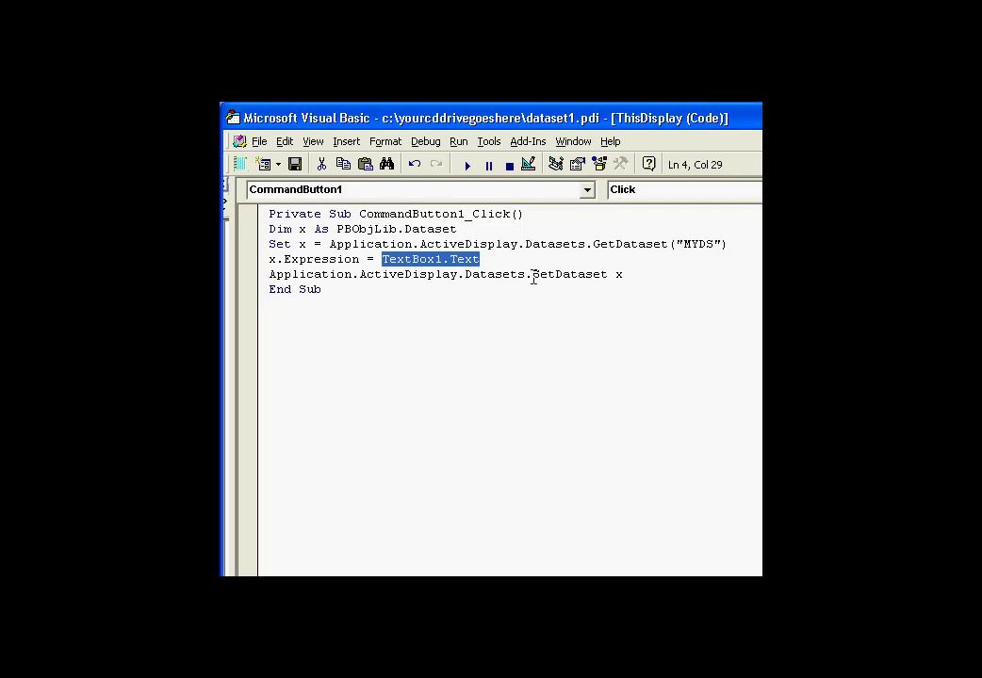
pyautogui.moveTo(526, 274); pyautogui.dragTo(616, 274)
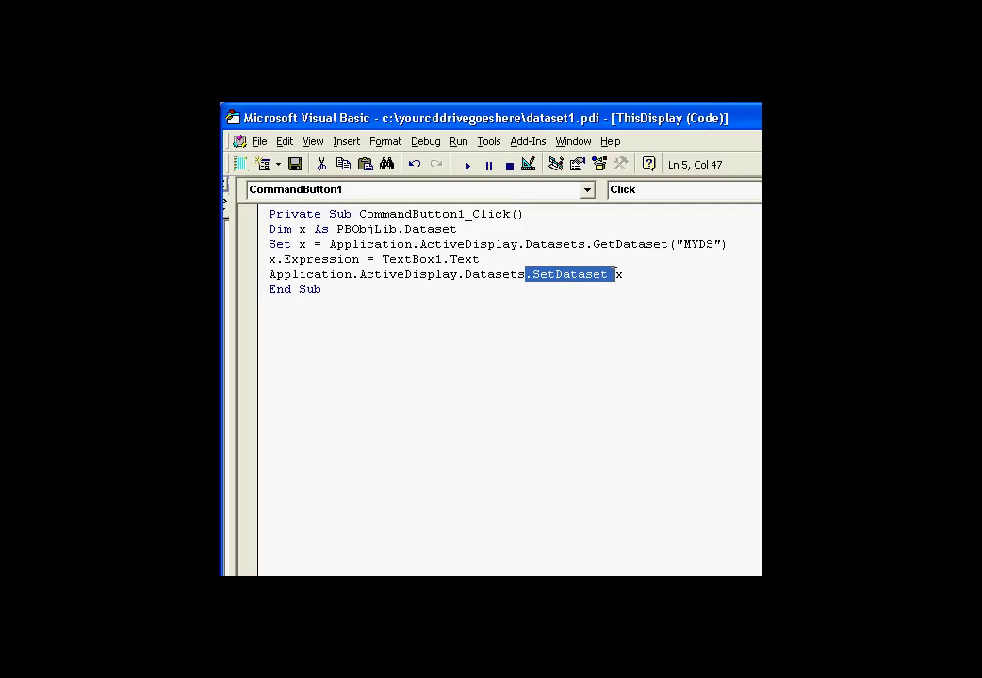
pyautogui.click(581, 303)
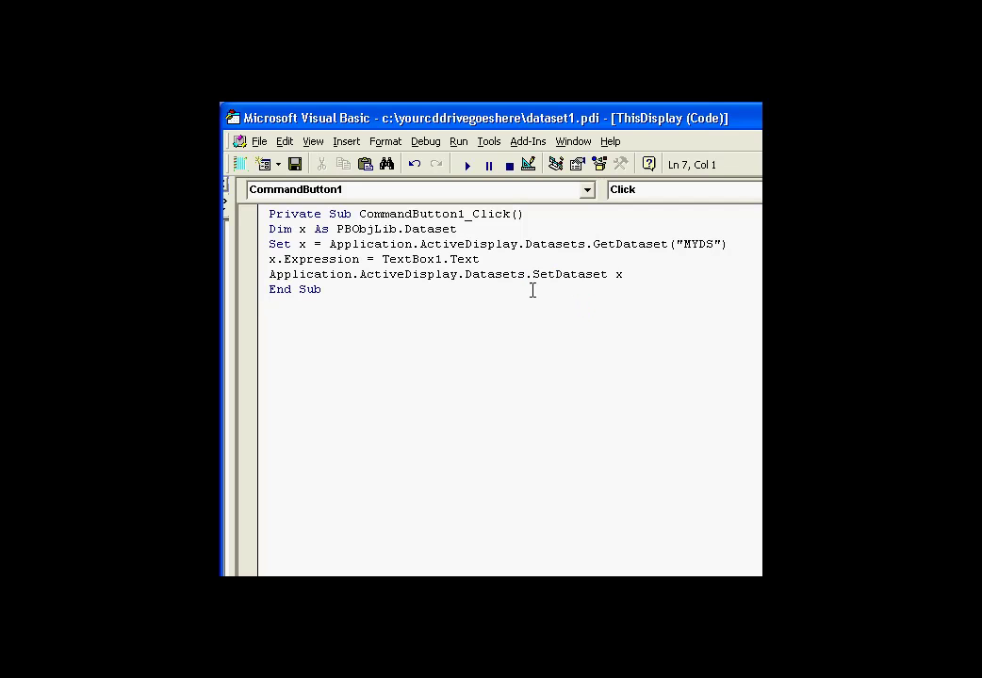